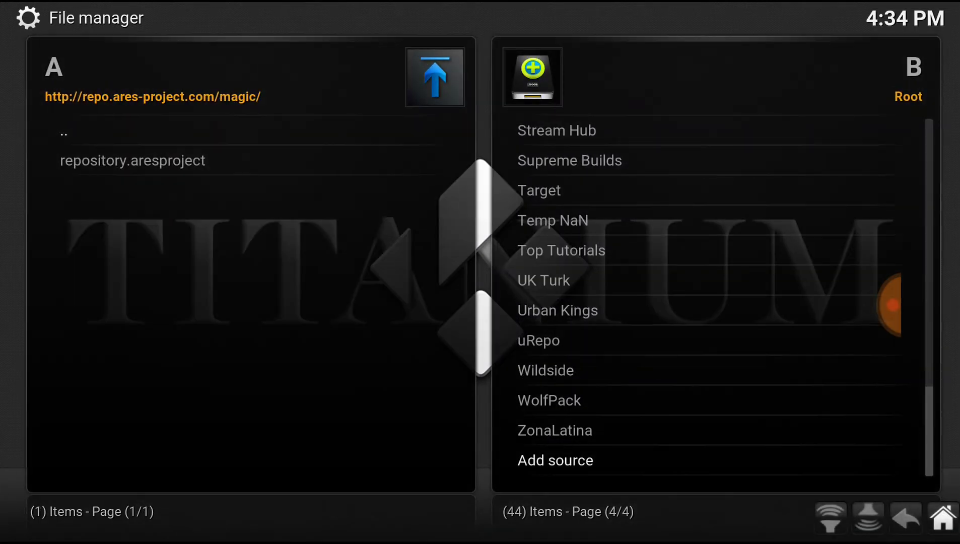
# Step: Choose 'Add source' at the bottom of the File manager's sources list
pyautogui.press('Return')
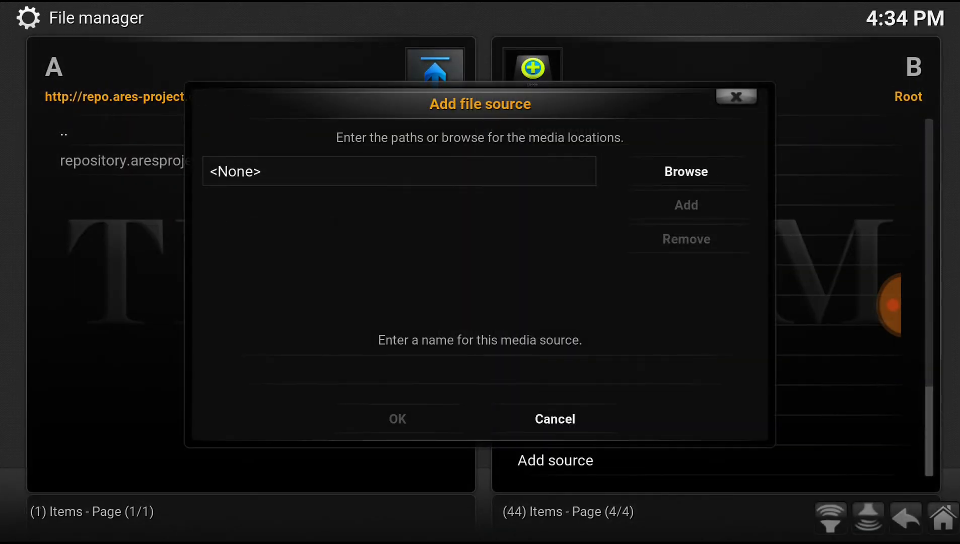
pyautogui.press('Return')
pyautogui.write('h')
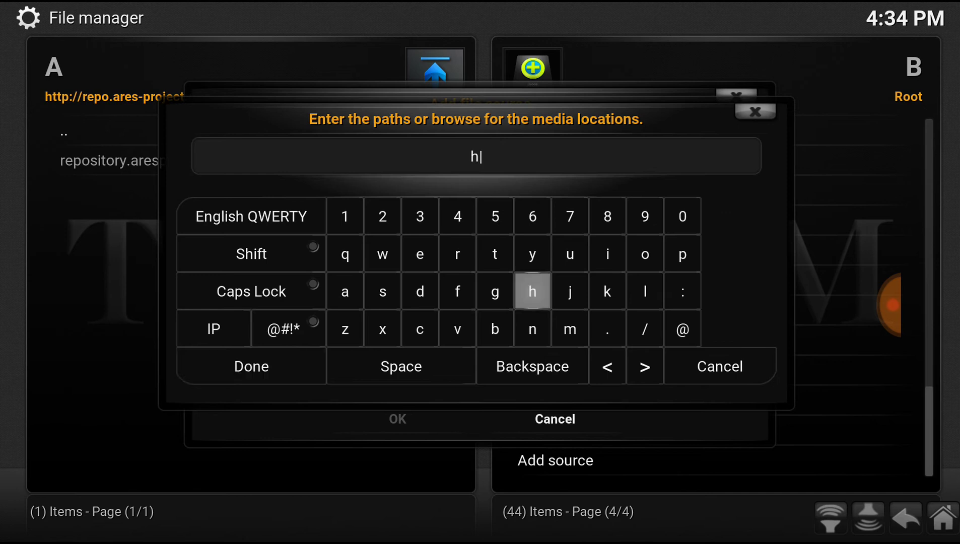
pyautogui.write('ttp')
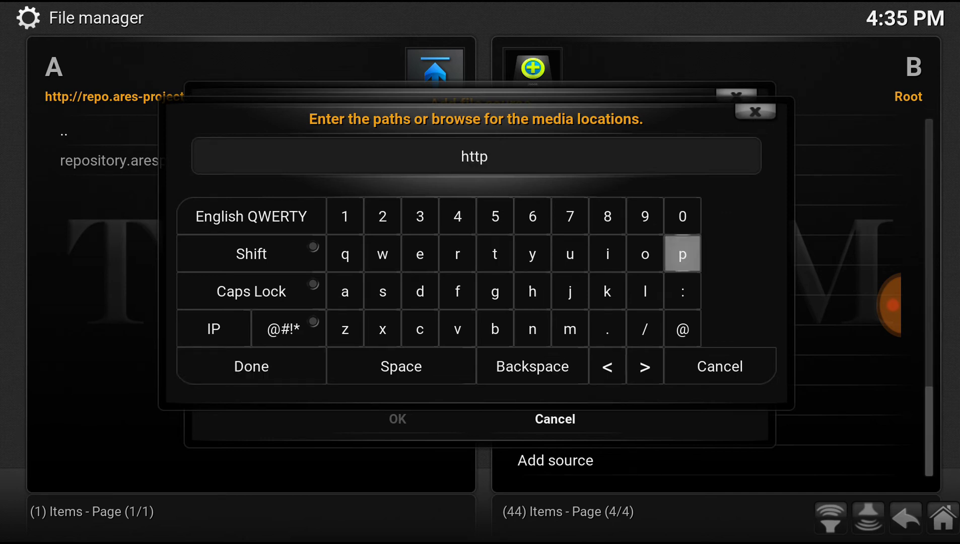
pyautogui.write(':/')
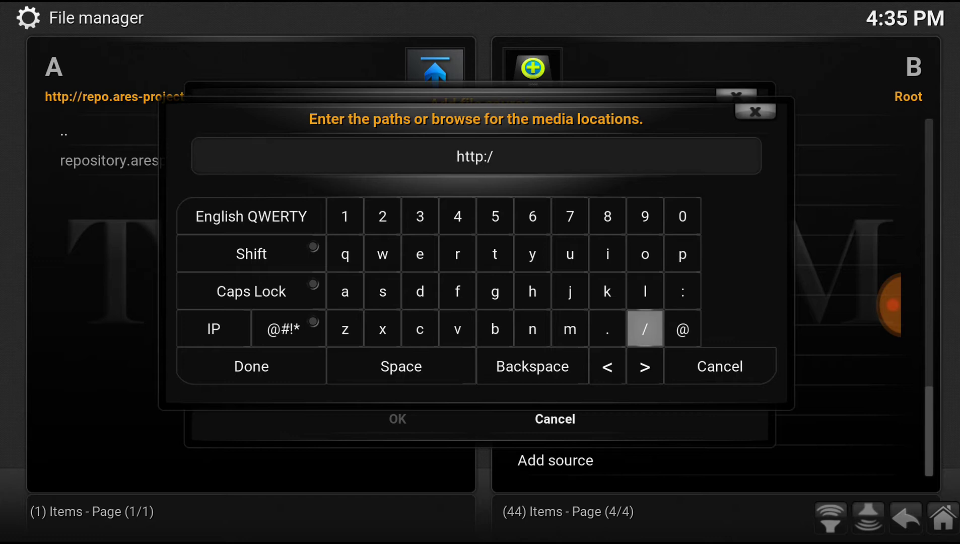
pyautogui.write('/re')
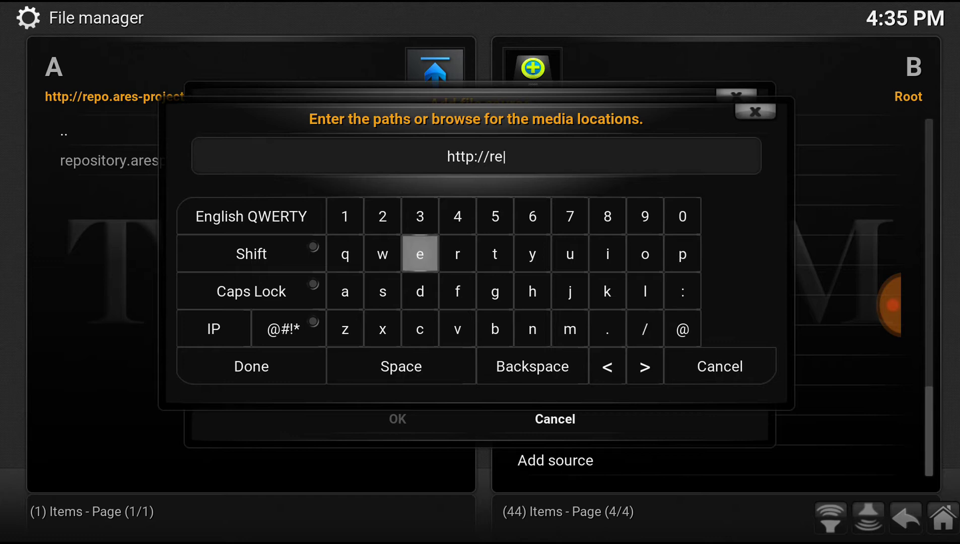
pyautogui.write('po.a')
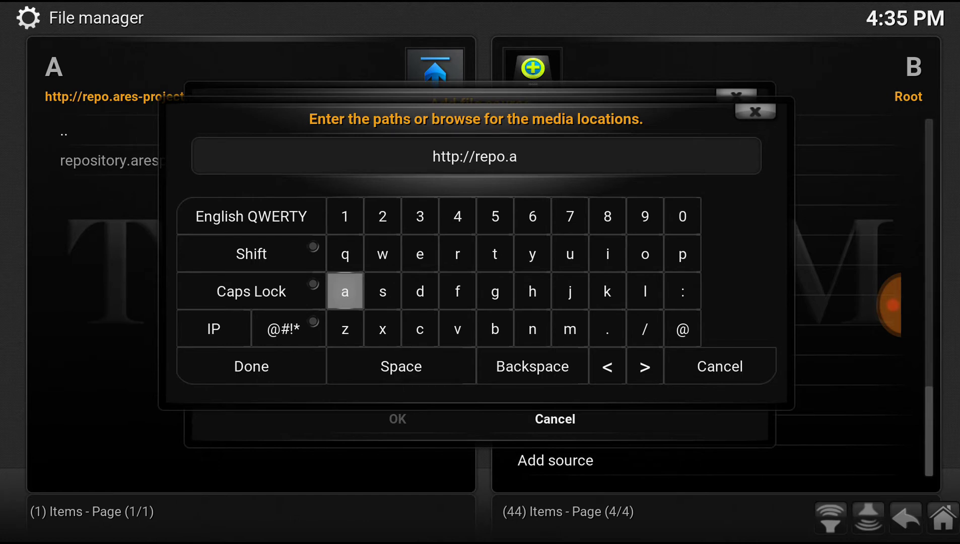
pyautogui.write('re')
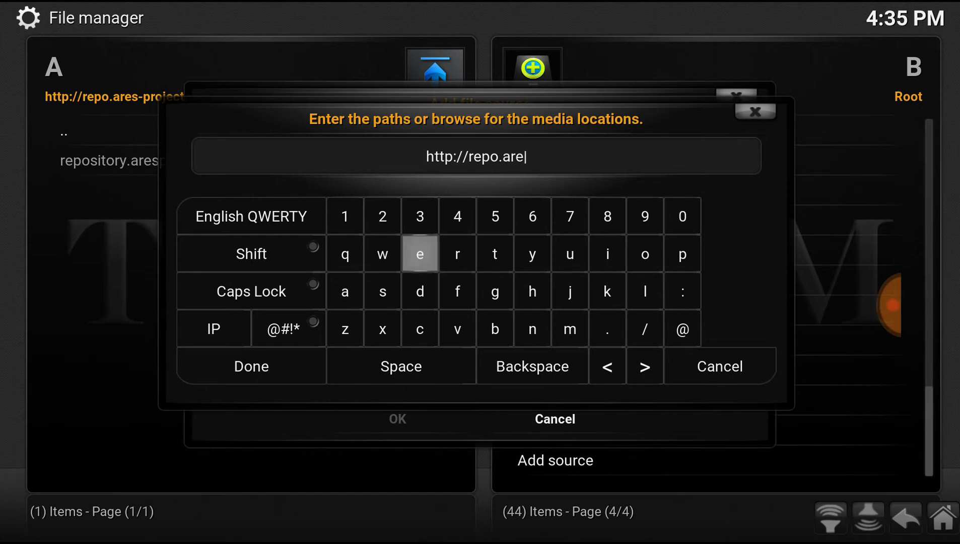
pyautogui.write('s-')
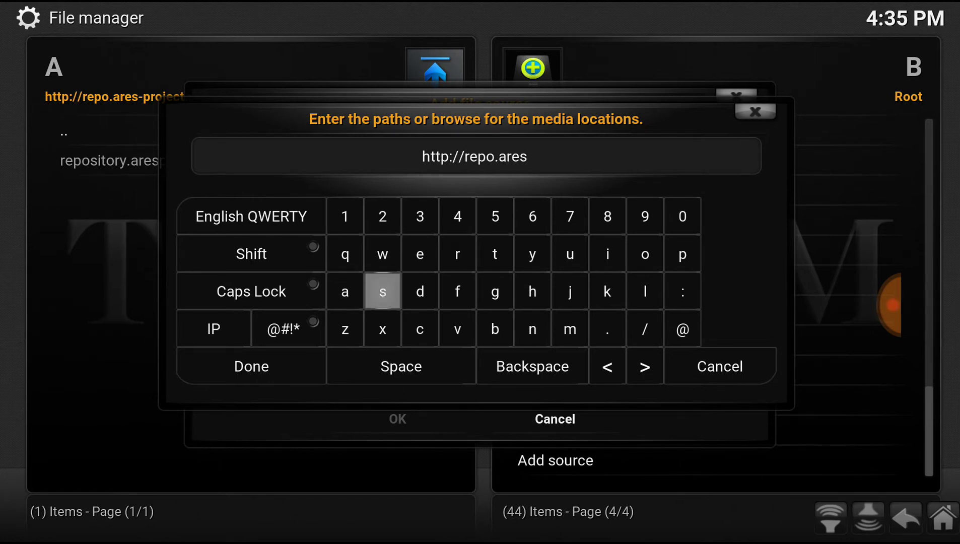
pyautogui.click(283, 328)
pyautogui.write('-')
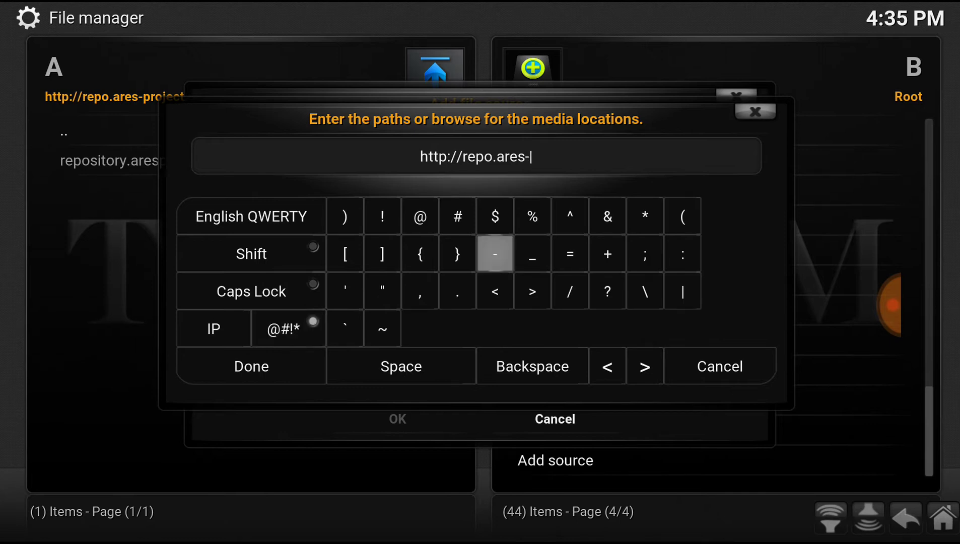
pyautogui.click(283, 328)
pyautogui.write('p')
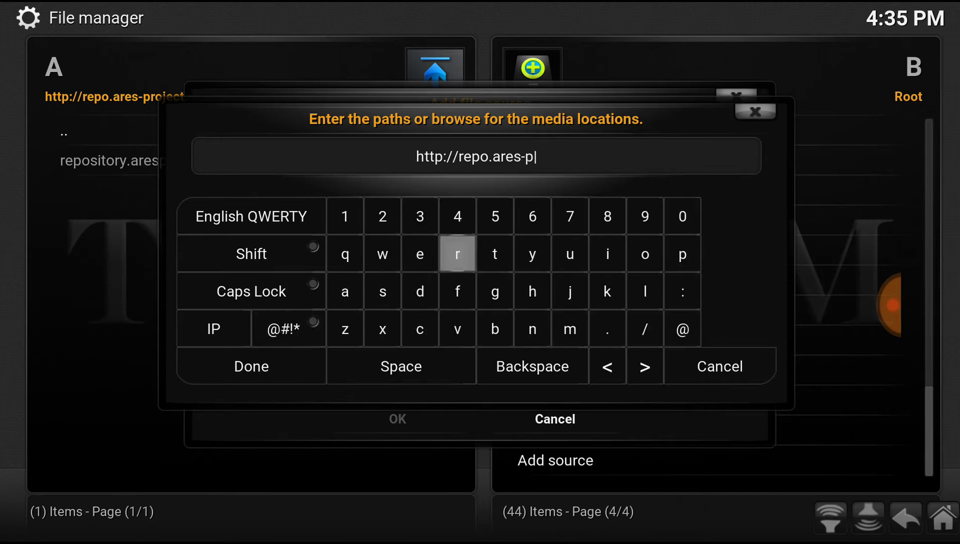
pyautogui.write('roj')
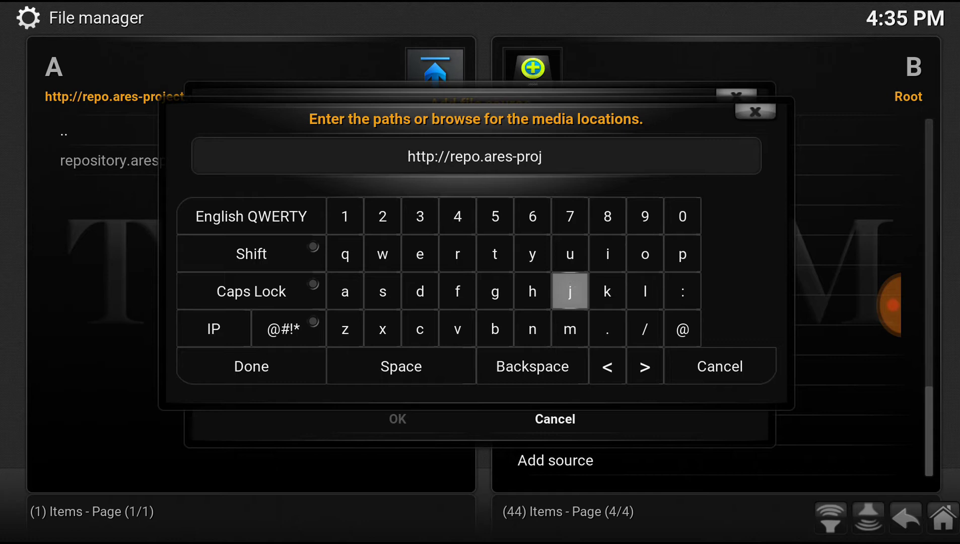
pyautogui.write('ect')
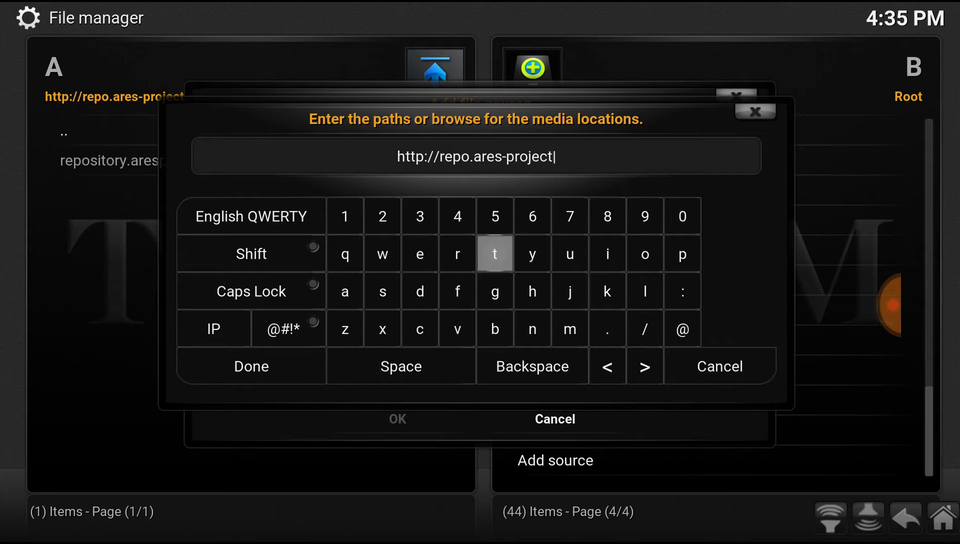
pyautogui.write('.c')
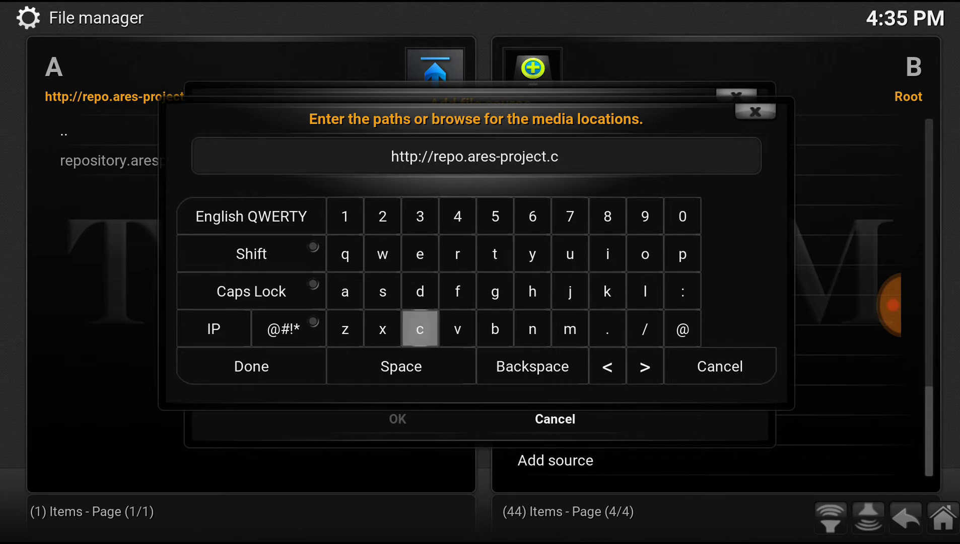
pyautogui.write('om')
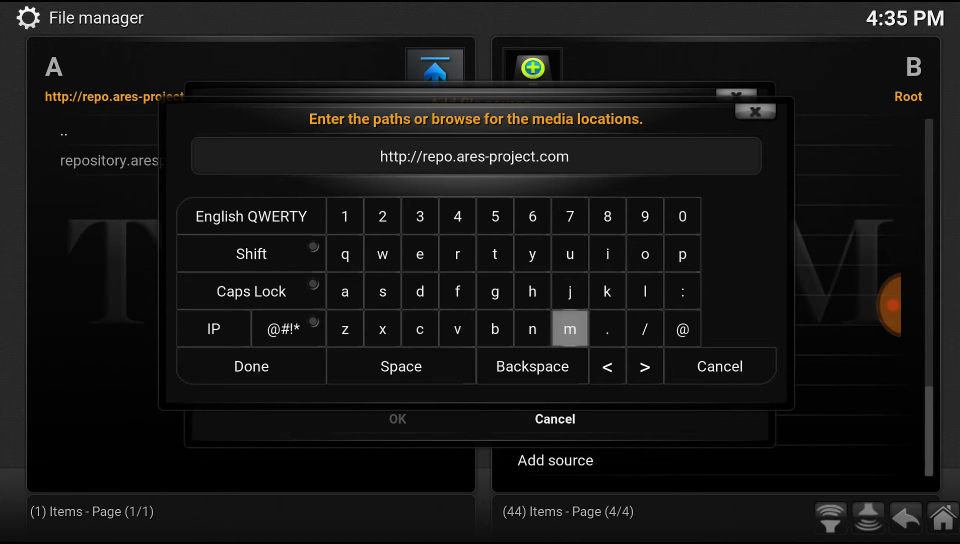
pyautogui.write('/')
pyautogui.write('mag')
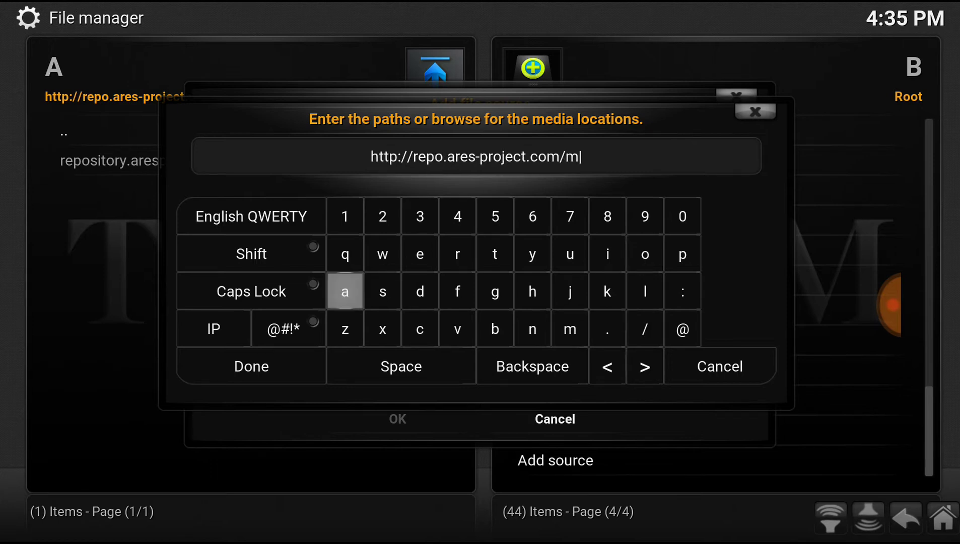
pyautogui.write('i')
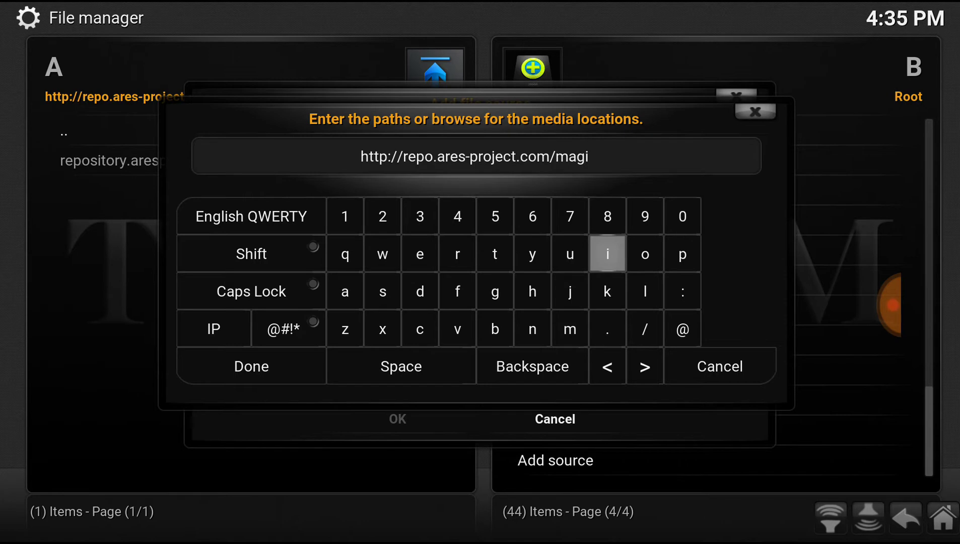
pyautogui.write('c')
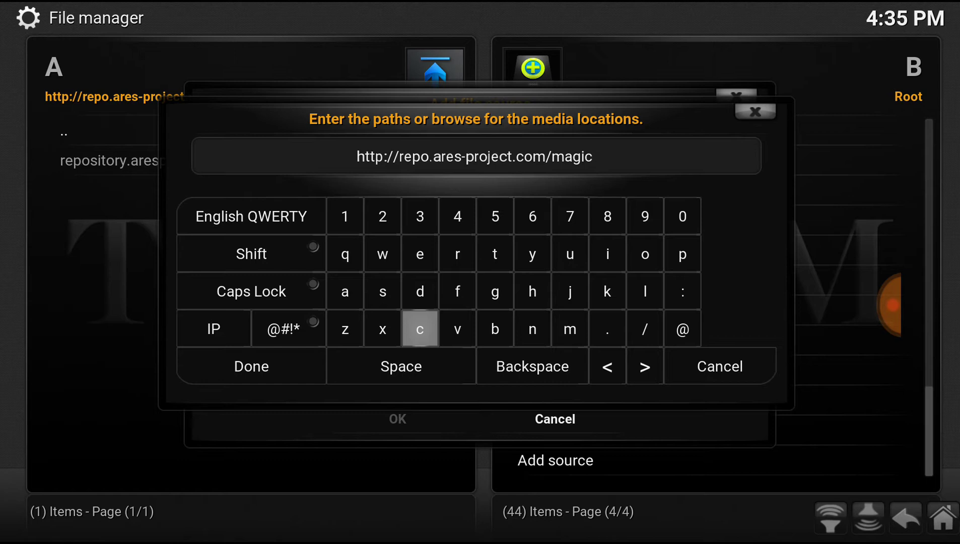
pyautogui.click(252, 366)
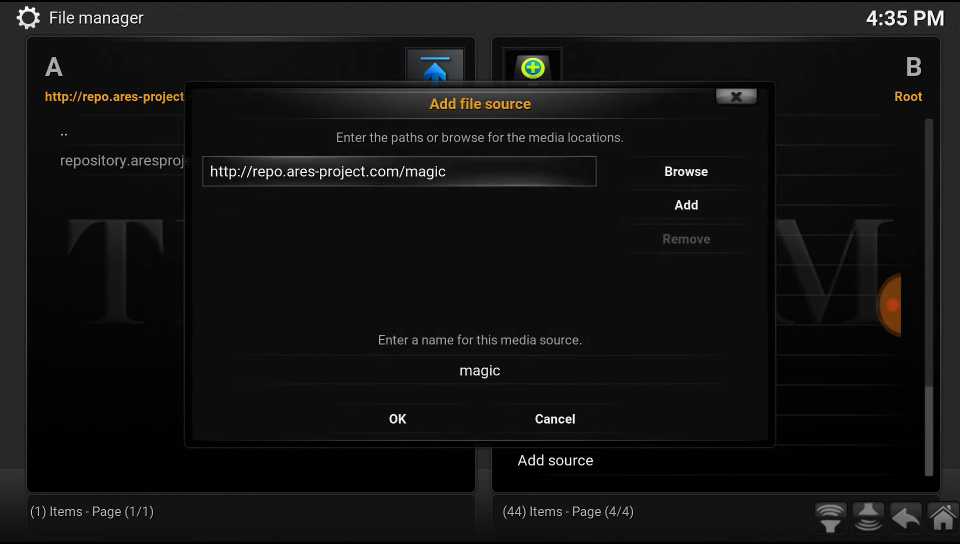
# Step: Rename the source from 'magic' to '.magic' and save it
pyautogui.click(479, 370)
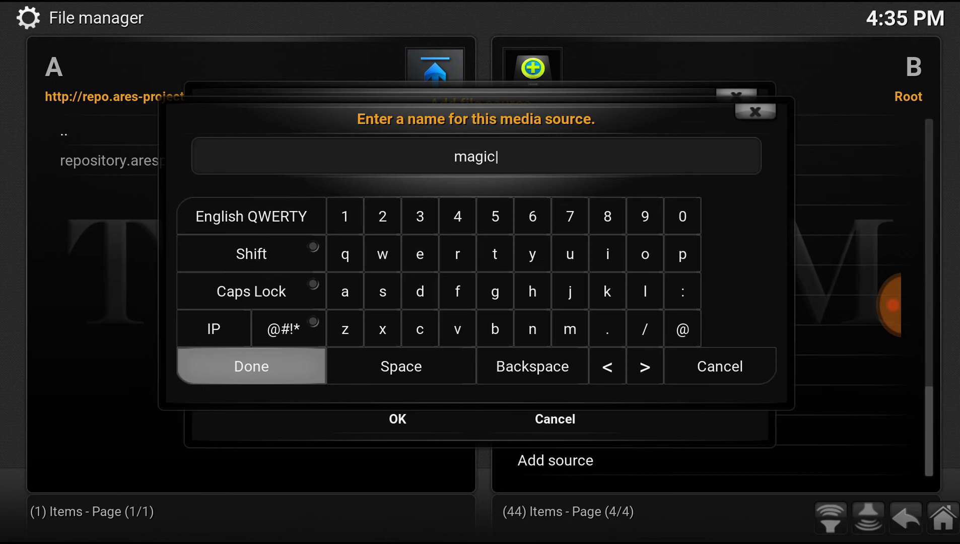
pyautogui.click(608, 366)
pyautogui.click(607, 367)
pyautogui.click(607, 366)
pyautogui.click(608, 366)
pyautogui.click(607, 366)
pyautogui.click(608, 329)
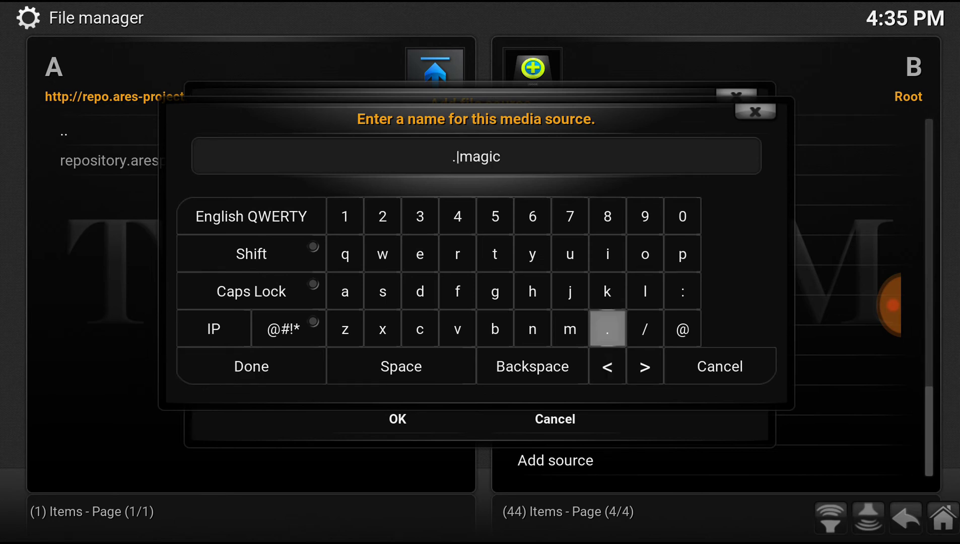
pyautogui.click(251, 366)
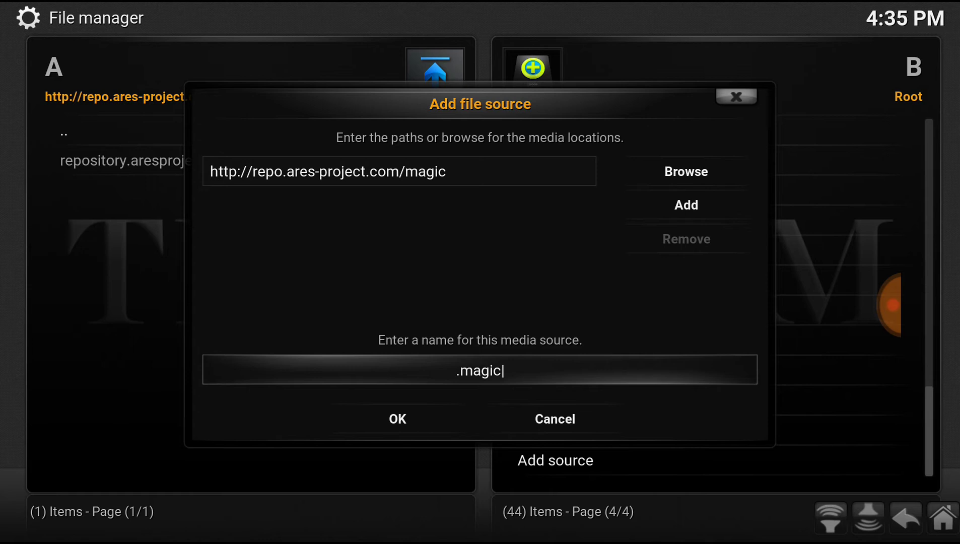
pyautogui.press('Down')
pyautogui.press('Return')
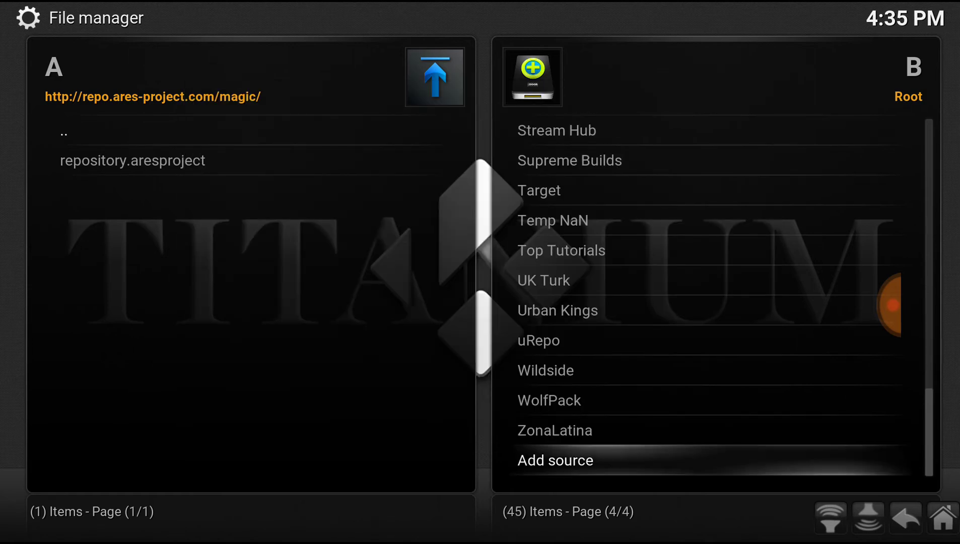
# Step: Go from the home screen into System > Settings > Add-ons
pyautogui.press('Escape')
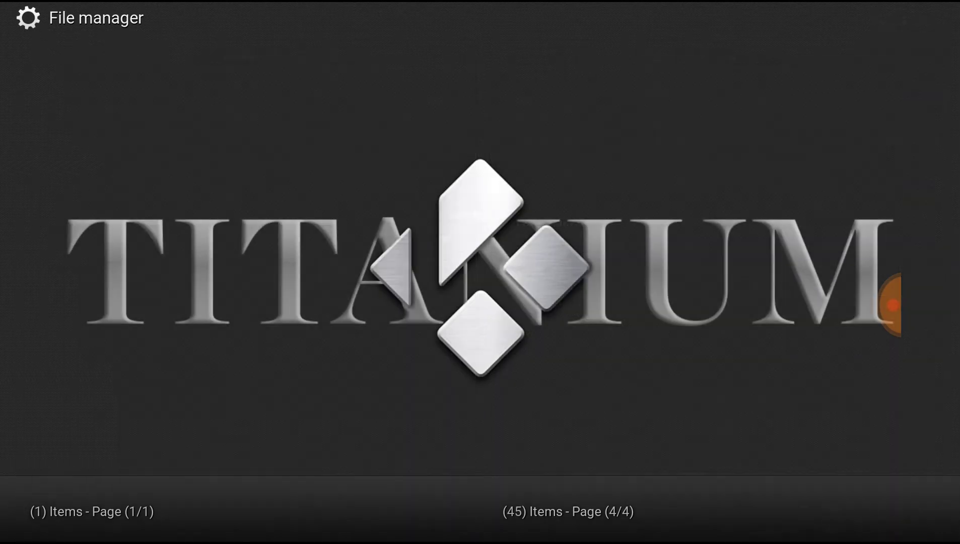
pyautogui.press('Down')
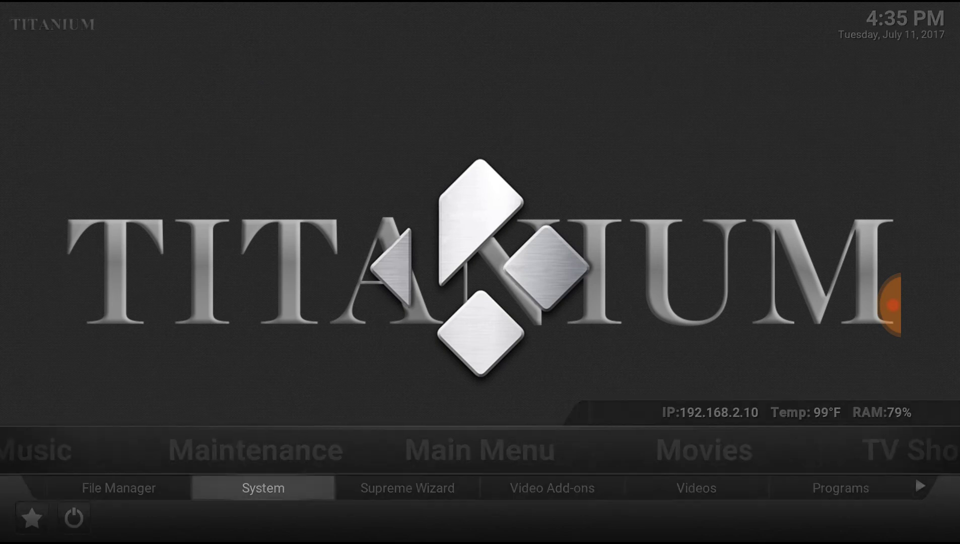
pyautogui.press('Return')
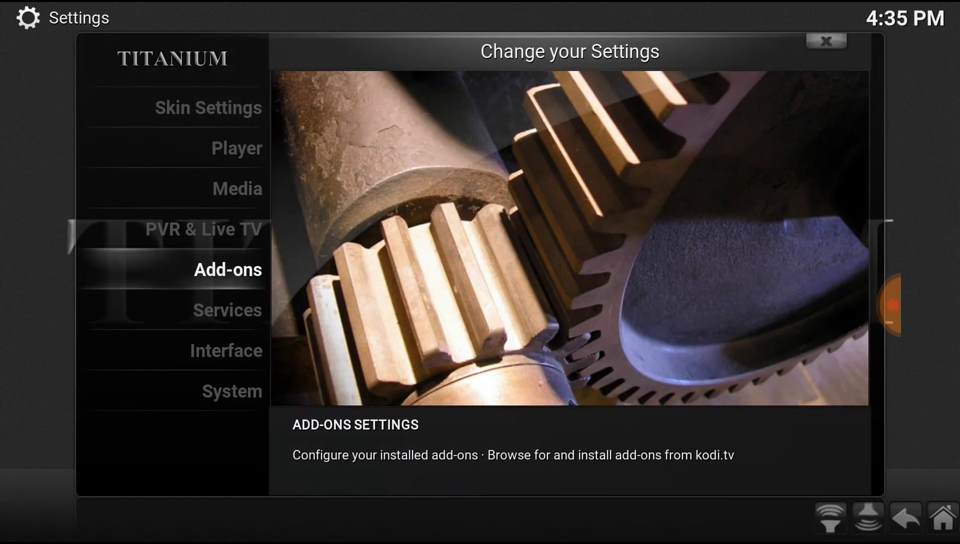
pyautogui.press('Return')
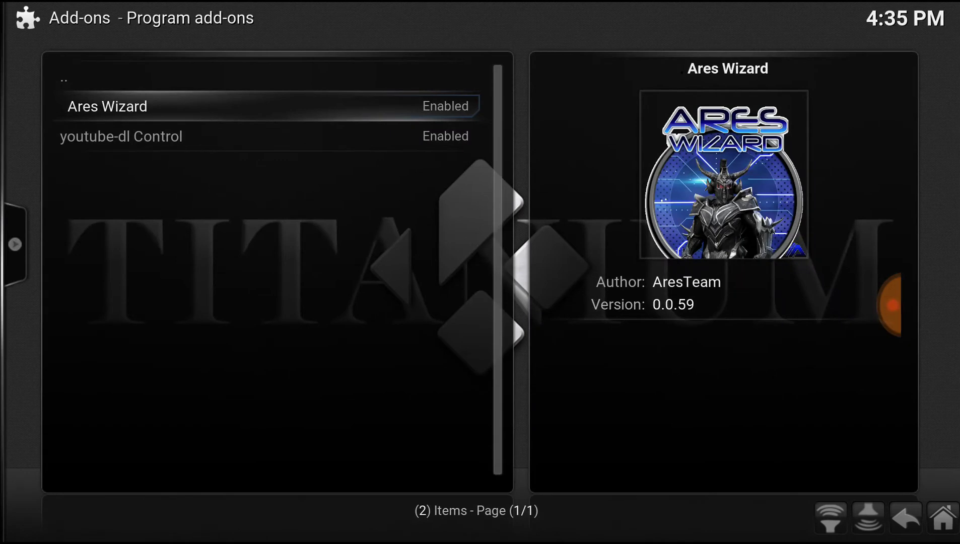
# Step: Climb back up to the Add-on browser and bring up its Search prompt
pyautogui.press('Up')
pyautogui.press('Return')
pyautogui.press('Up')
pyautogui.press('Up')
pyautogui.press('Up')
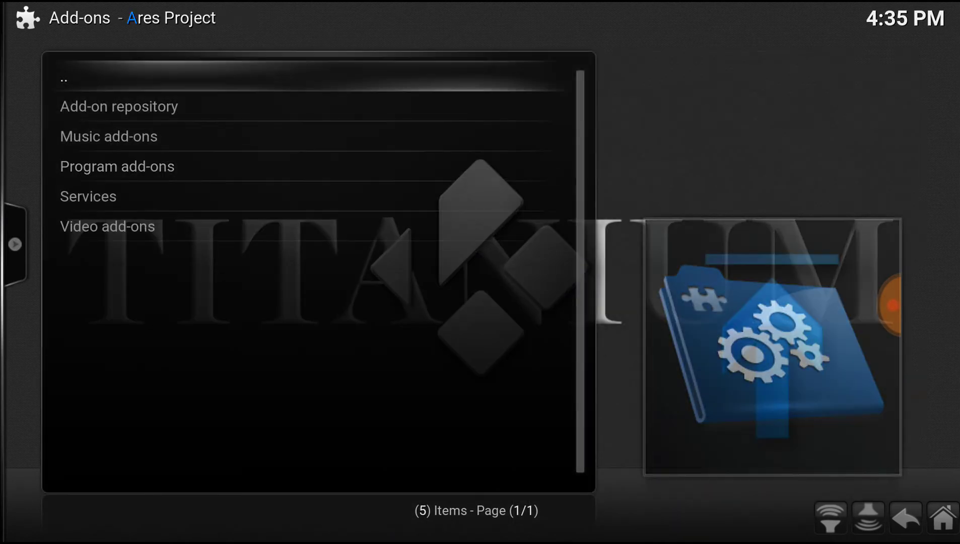
pyautogui.press('Return')
pyautogui.press('Up')
pyautogui.press('Up')
pyautogui.press('Up')
pyautogui.press('Up')
pyautogui.press('Return')
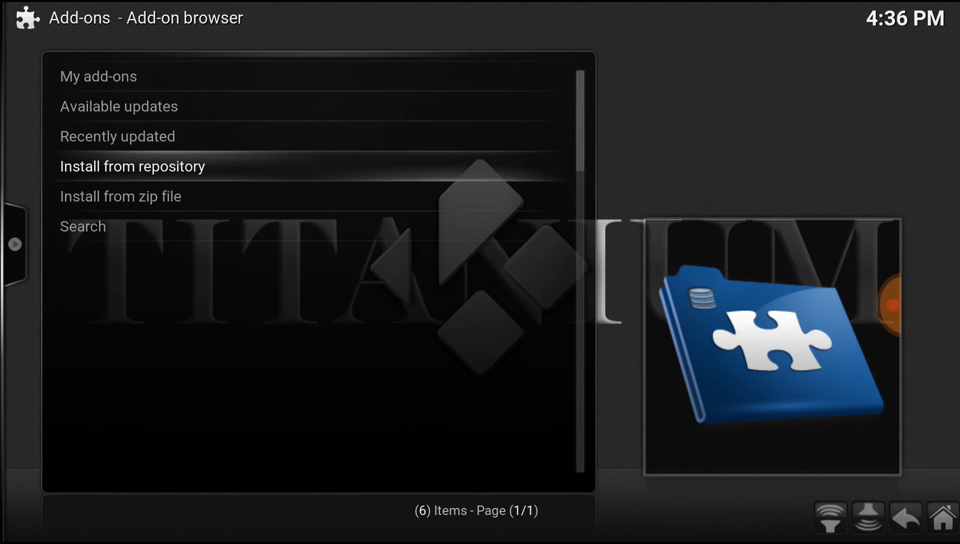
pyautogui.press('Down')
pyautogui.press('Down')
pyautogui.press('Return')
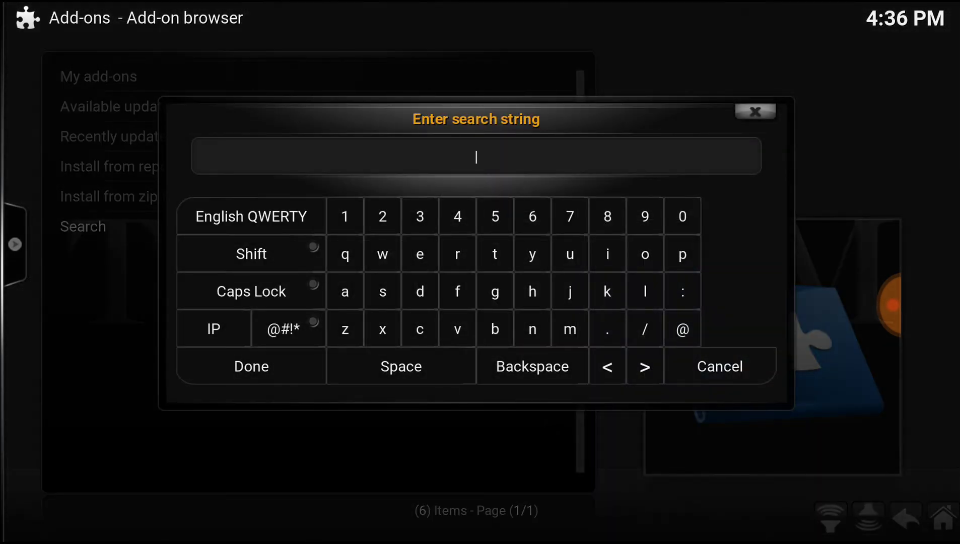
# Step: Install repository.aresproject-0.0.6.zip from .magic (2) > repository.aresproject via Install from zip file
pyautogui.press('Escape')
pyautogui.press('Up')
pyautogui.press('Return')
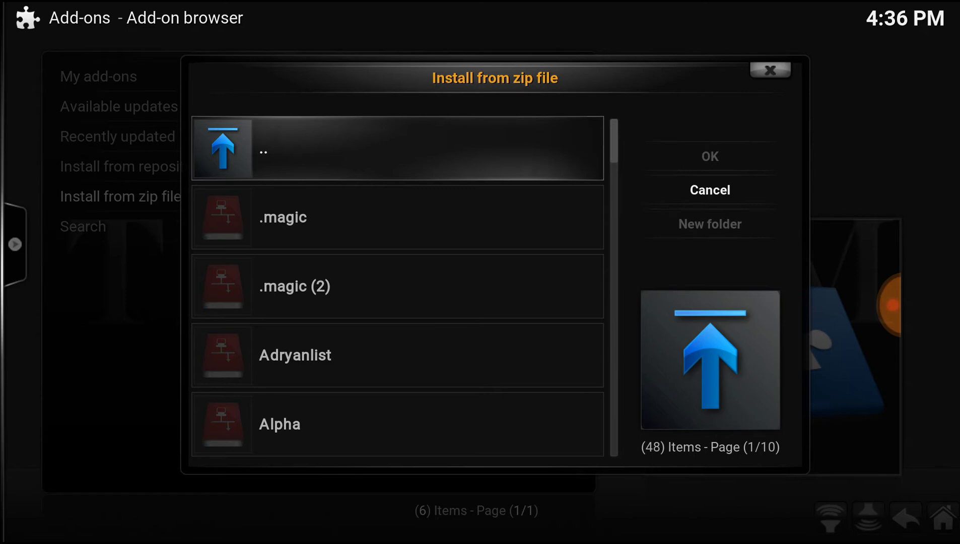
pyautogui.press('Down')
pyautogui.press('Down')
pyautogui.press('Return')
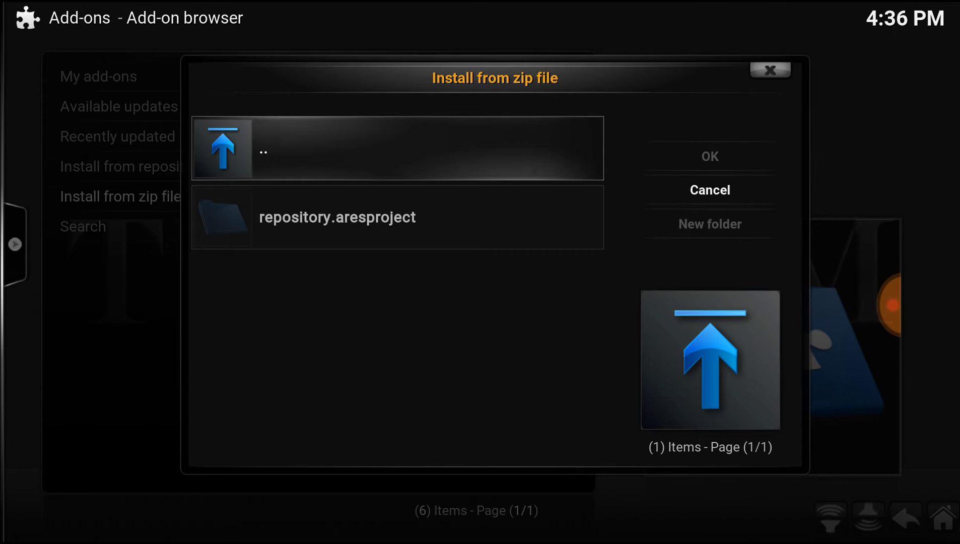
pyautogui.press('Down')
pyautogui.press('Return')
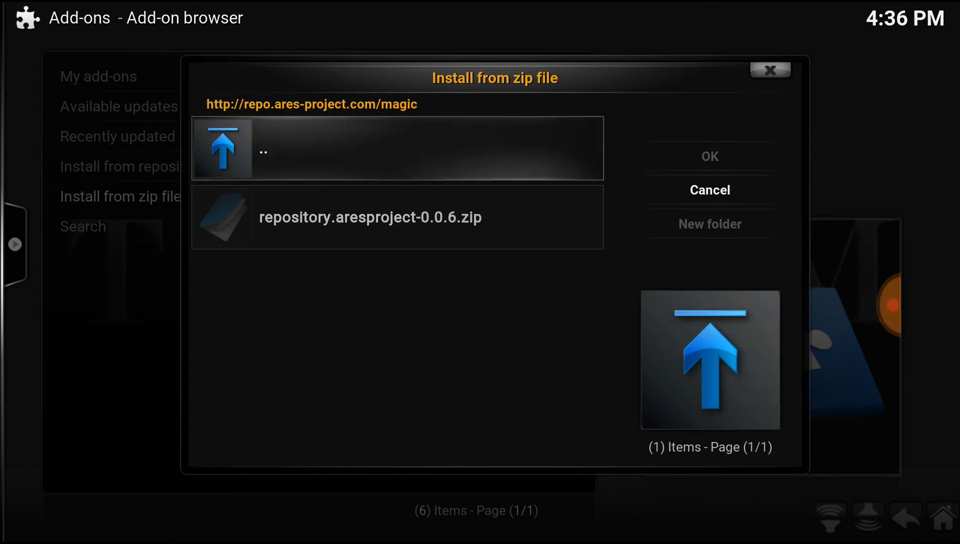
pyautogui.press('Down')
pyautogui.press('Return')
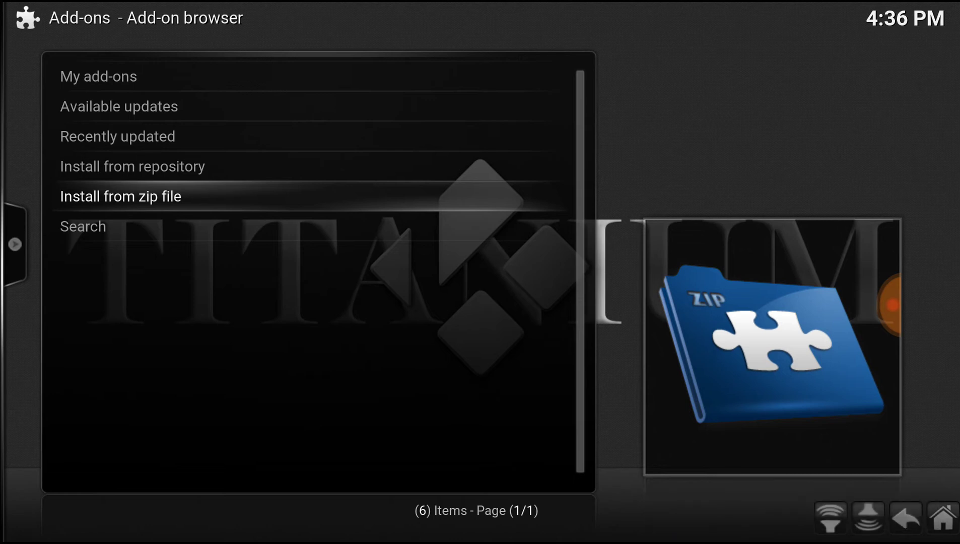
# Step: Open Ares Wizard's details via Install from repository > Ares Project > Program add-ons
pyautogui.press('Up')
pyautogui.press('Return')
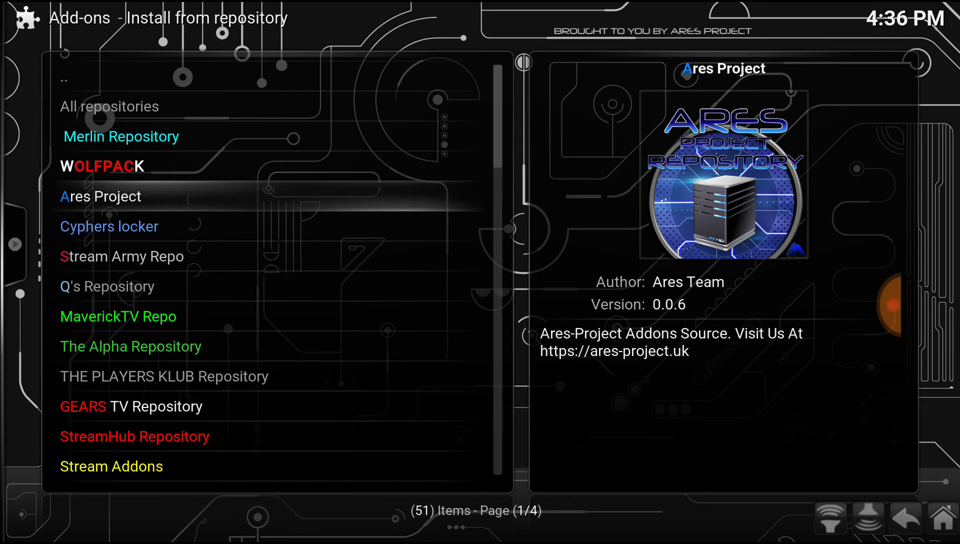
pyautogui.press('Return')
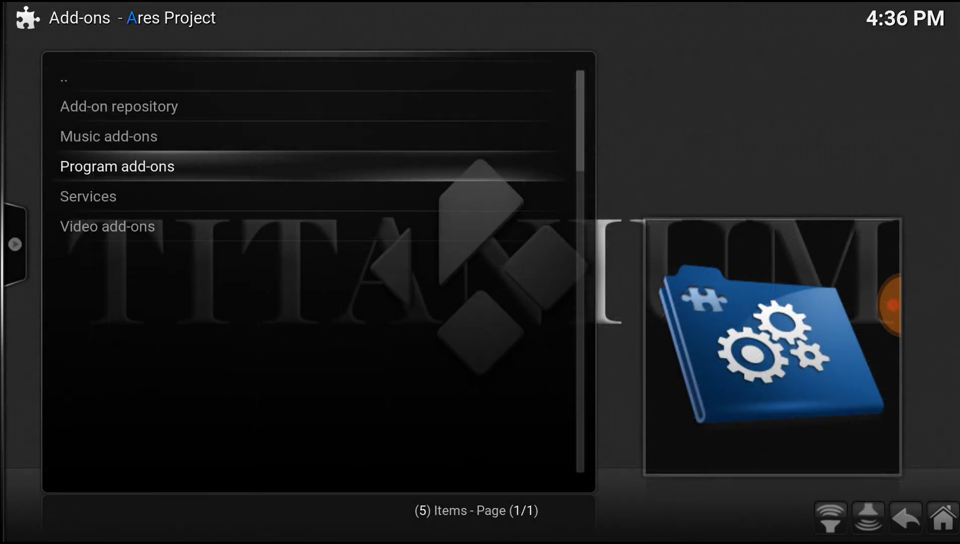
pyautogui.press('Return')
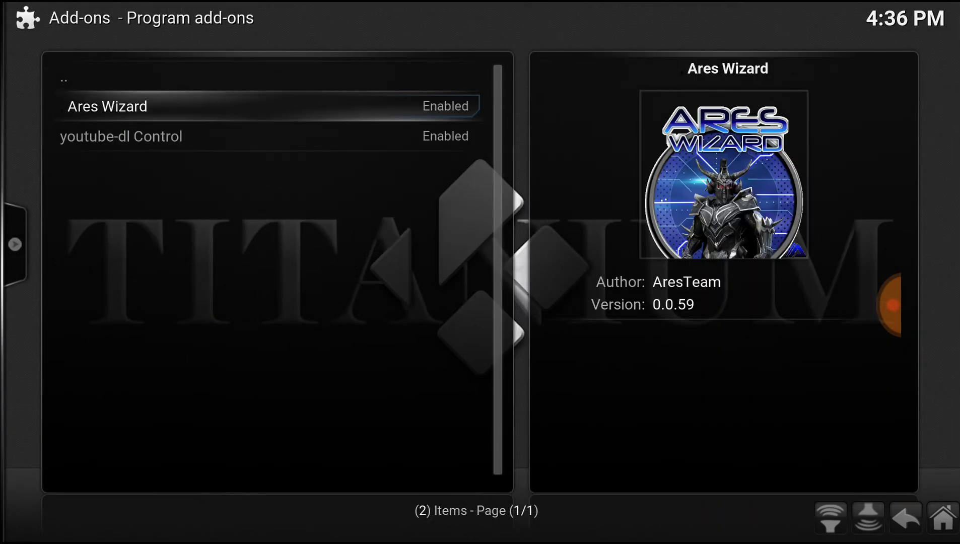
pyautogui.press('Return')
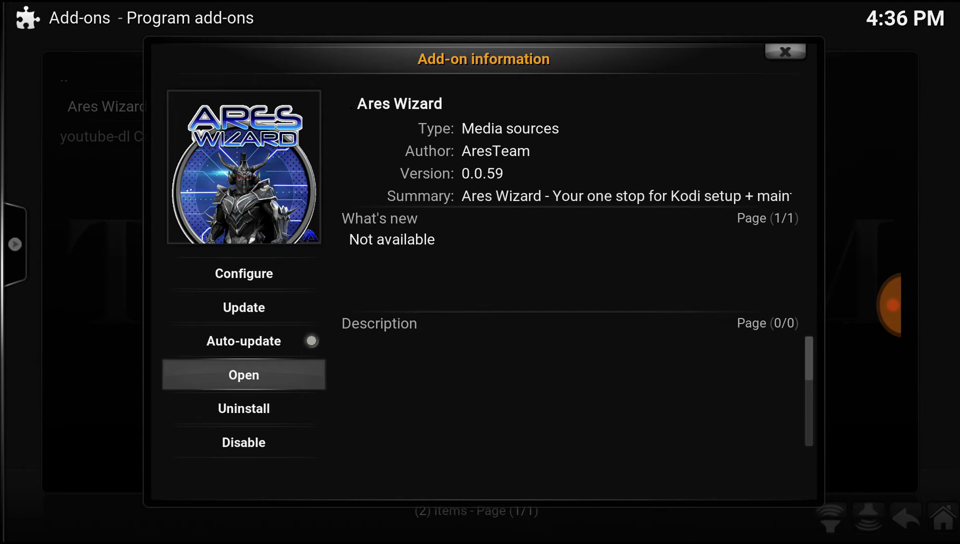
# Step: Launch Ares Wizard and switch to its More page of extra tools
pyautogui.press('Return')
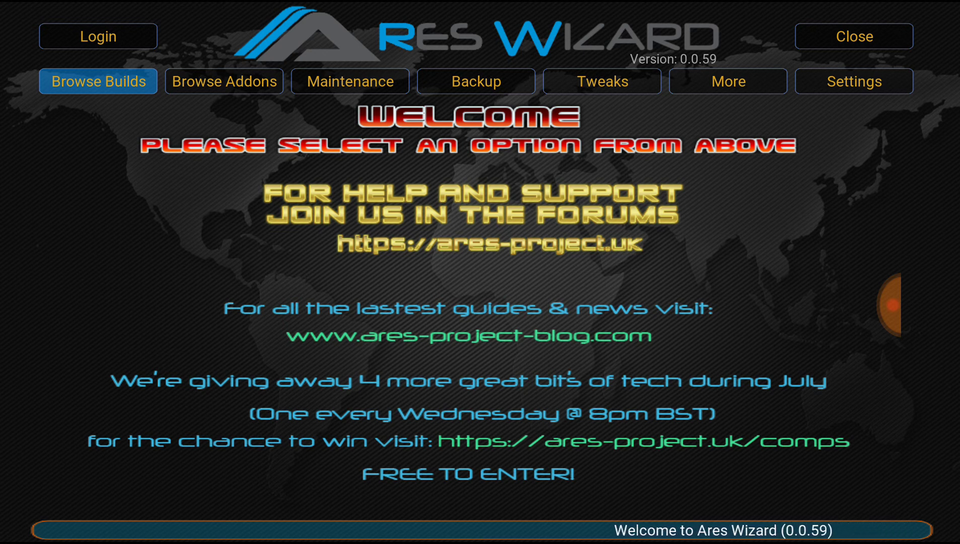
pyautogui.click(728, 81)
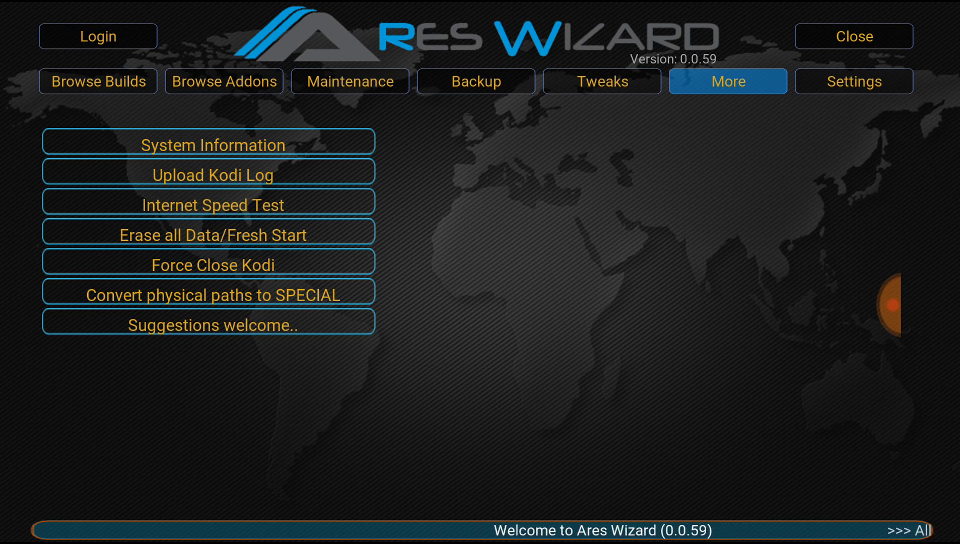
# Step: Choose Erase all Data/Fresh Start on Ares Wizard's More page
pyautogui.click(208, 234)
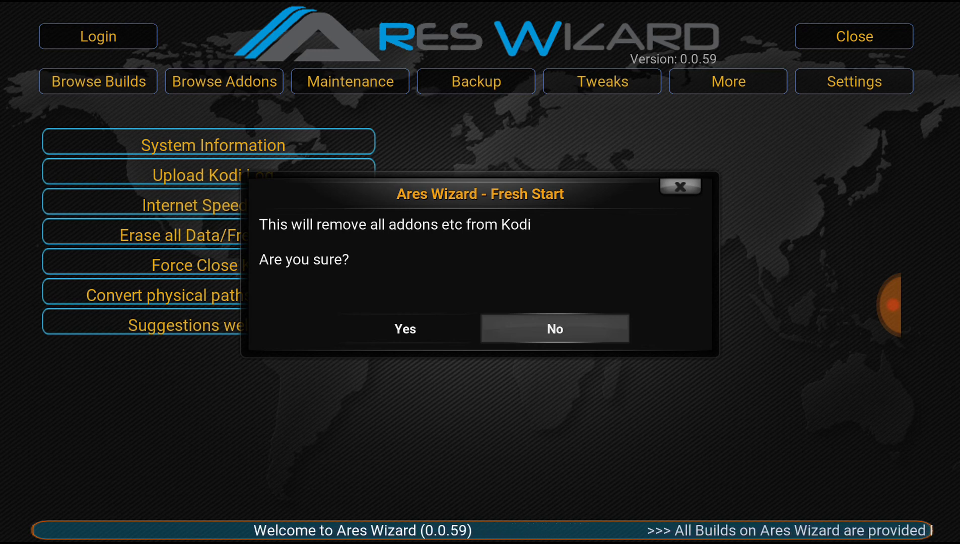
# Step: Answer Yes to the Fresh Start, tick Keep my sources, and proceed with the wipe
pyautogui.press('Left')
pyautogui.press('Return')
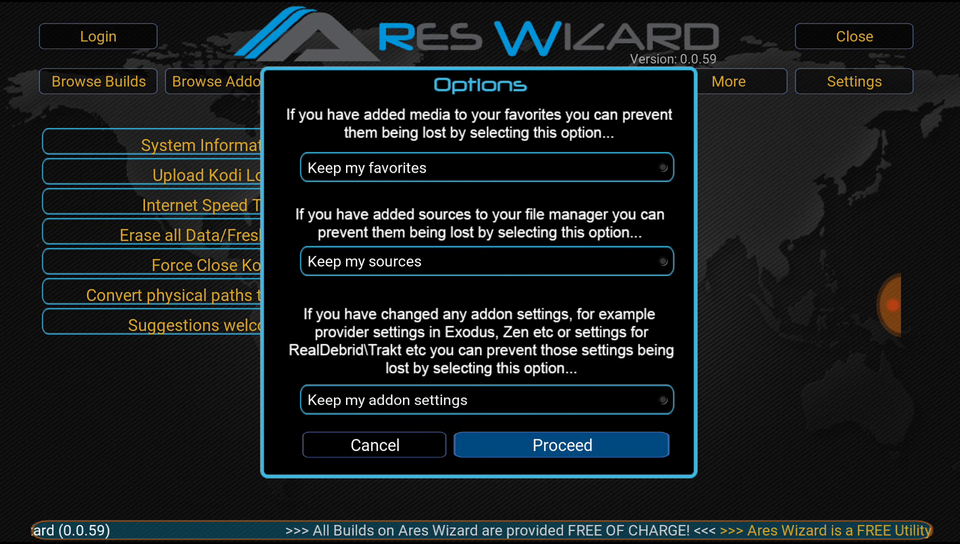
pyautogui.click(487, 261)
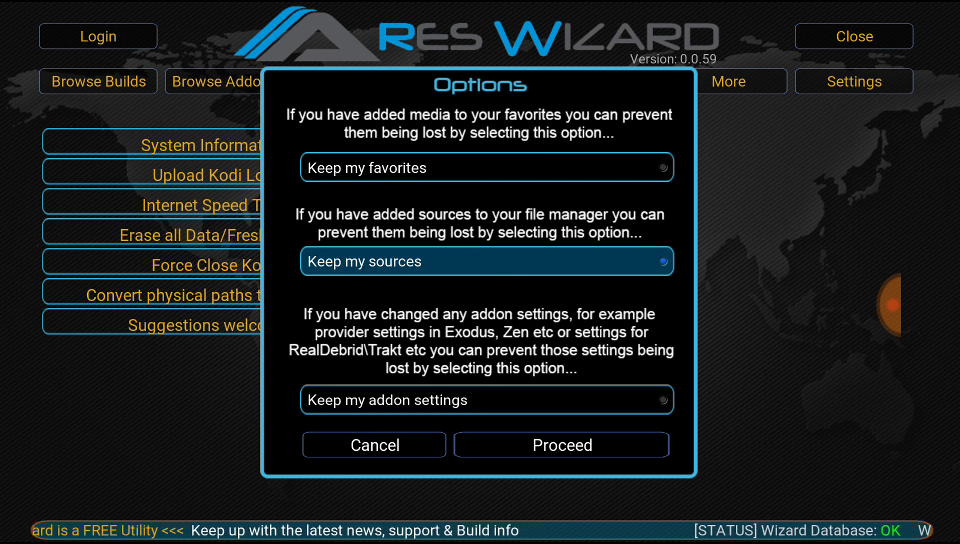
pyautogui.press('Return')
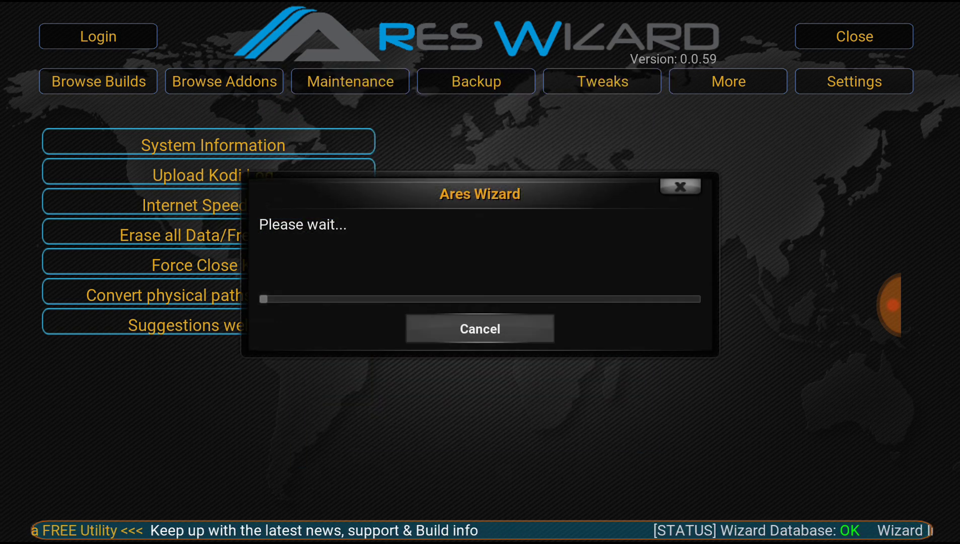